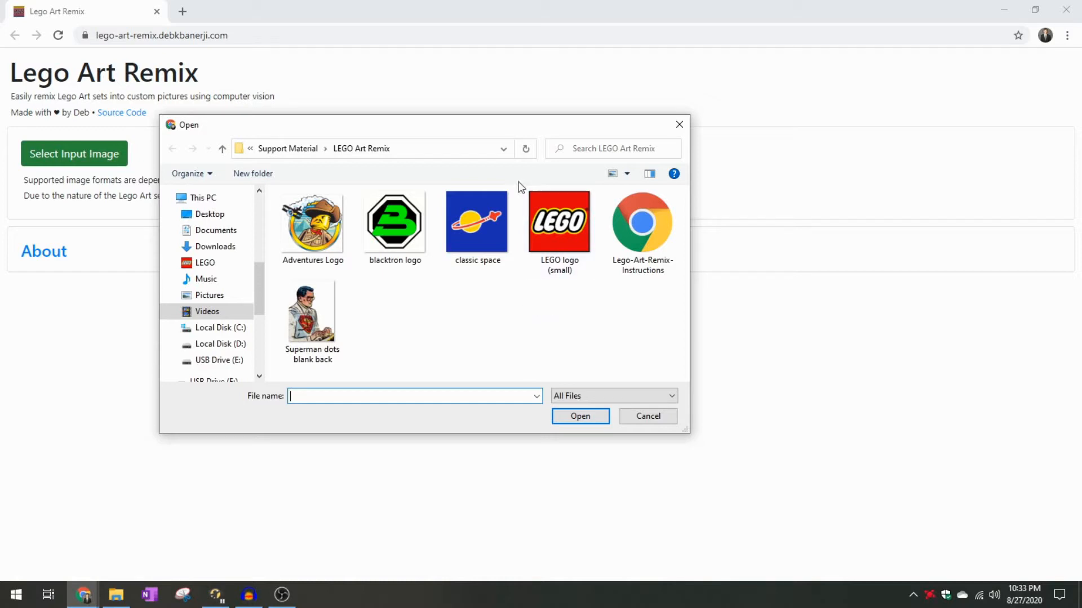
Step: Load the "classic space" image from the LEGO Art Remix folder as the input picture
left_click_drag(476, 130, 581, 80)
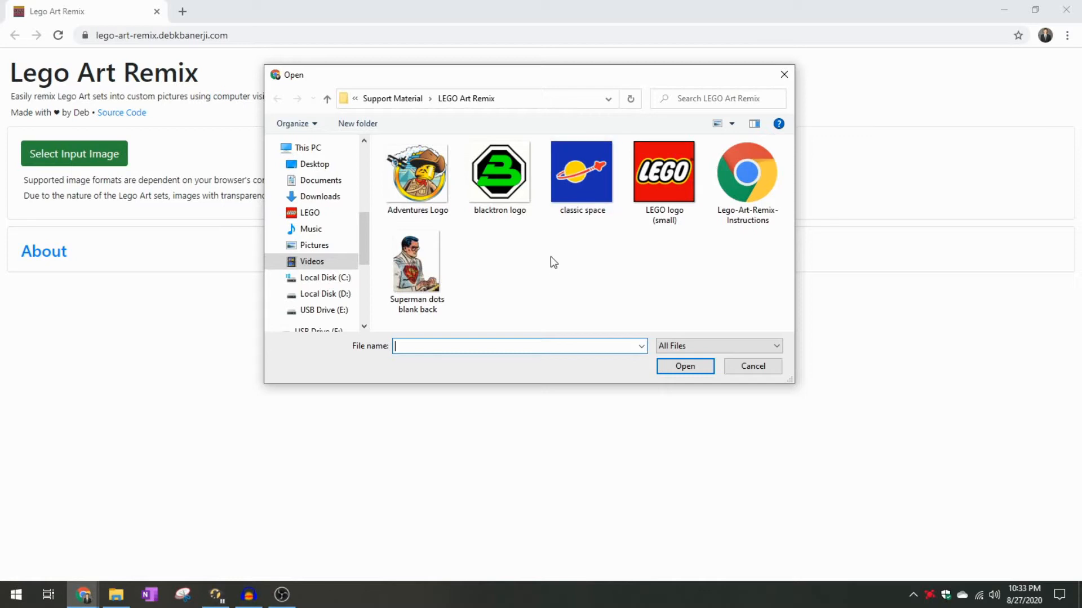
left_click(580, 181)
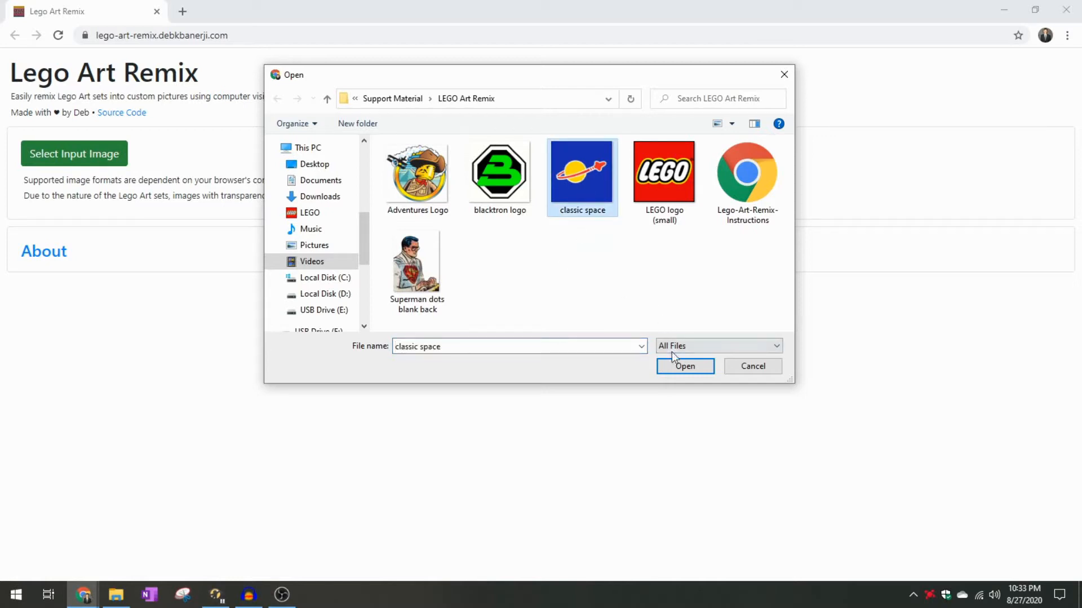
left_click(685, 366)
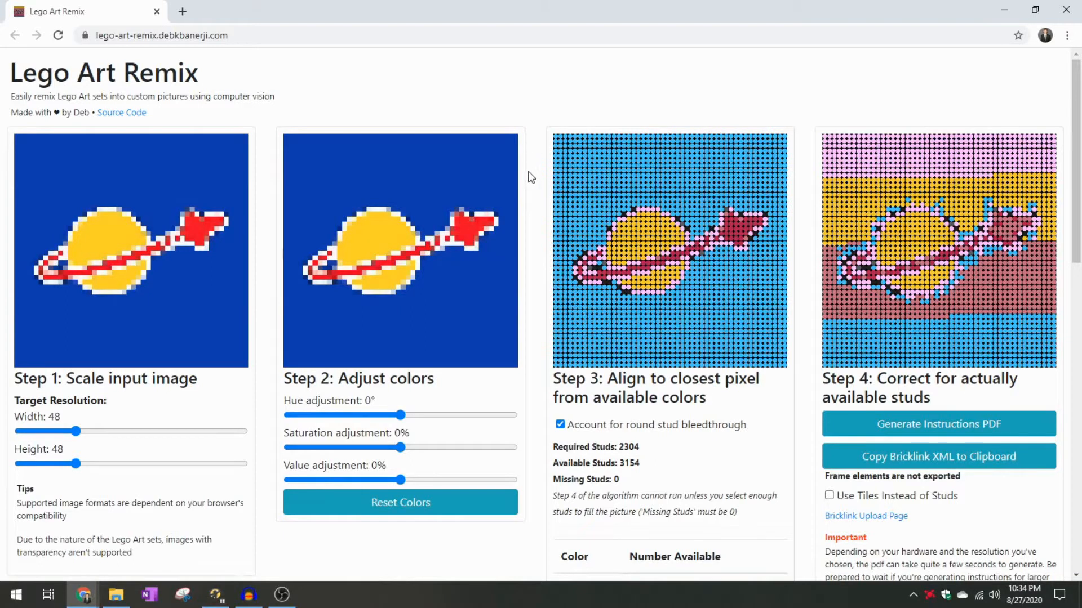
Step: Examine the four conversion stages, including the target resolution, colour adjustments, required studs and available stud colours
scroll(533, 115, "down", 3)
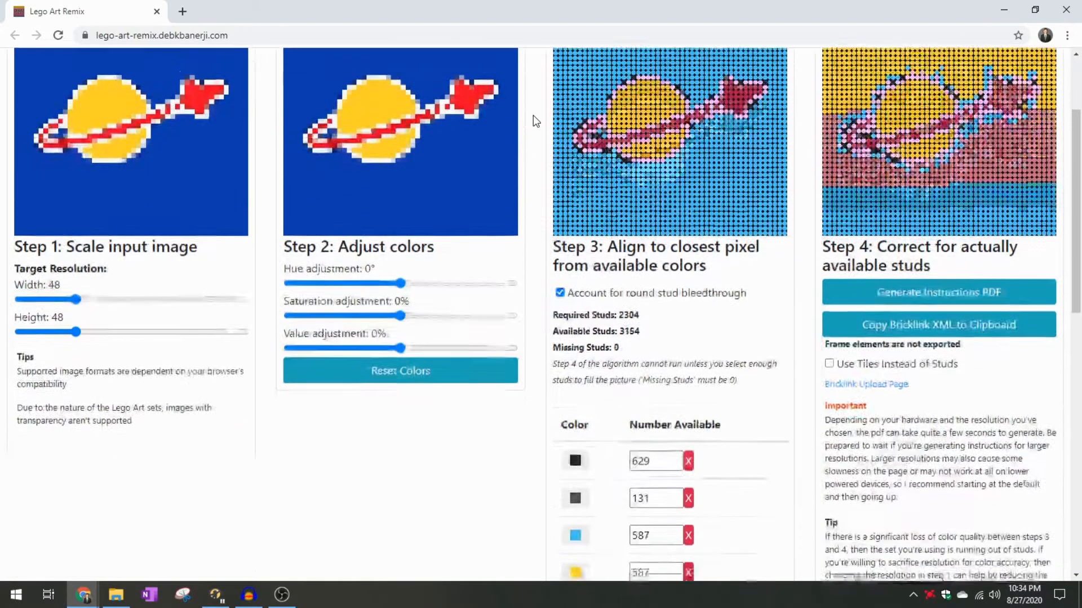
scroll(496, 107, "up", 4)
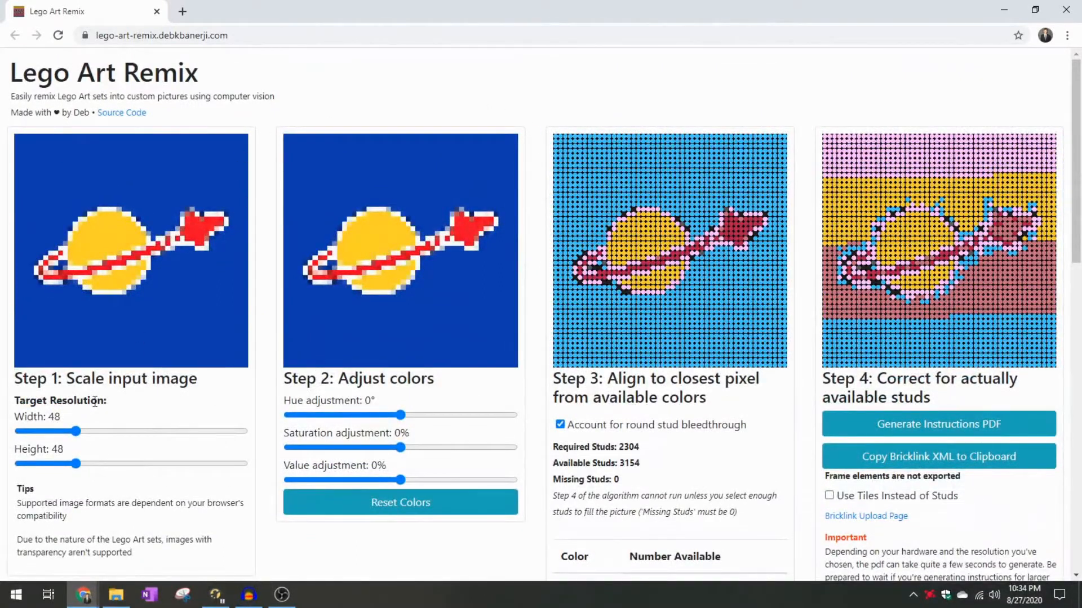
left_click_drag(76, 433, 76, 410)
scroll(103, 516, "down", 2)
scroll(240, 397, "up", 2)
scroll(543, 367, "down", 2)
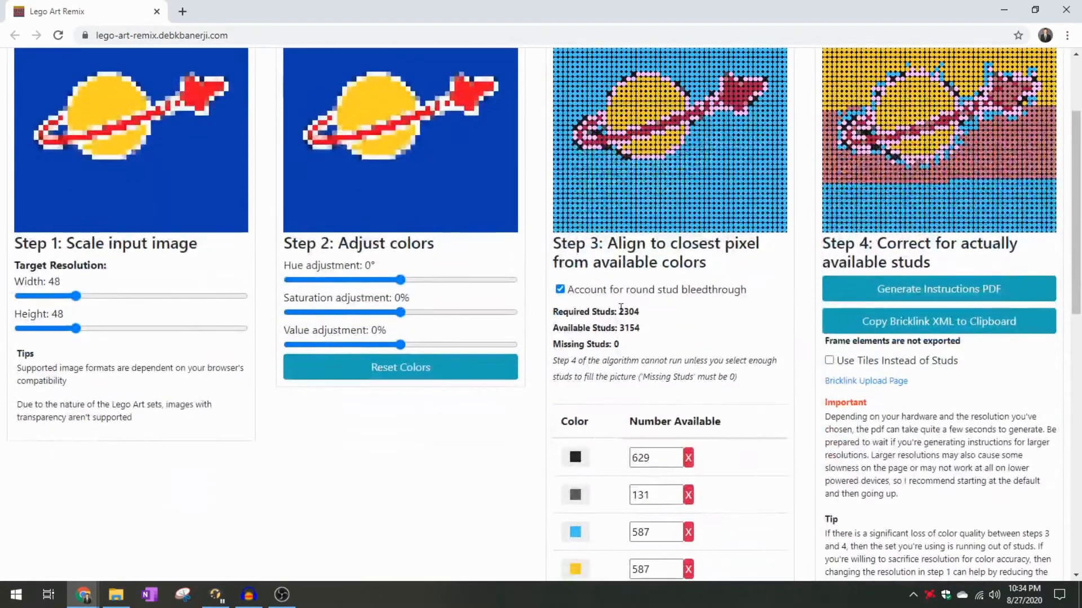
scroll(593, 318, "up", 2)
scroll(594, 320, "down", 5)
scroll(595, 320, "up", 3)
scroll(593, 318, "up", 1)
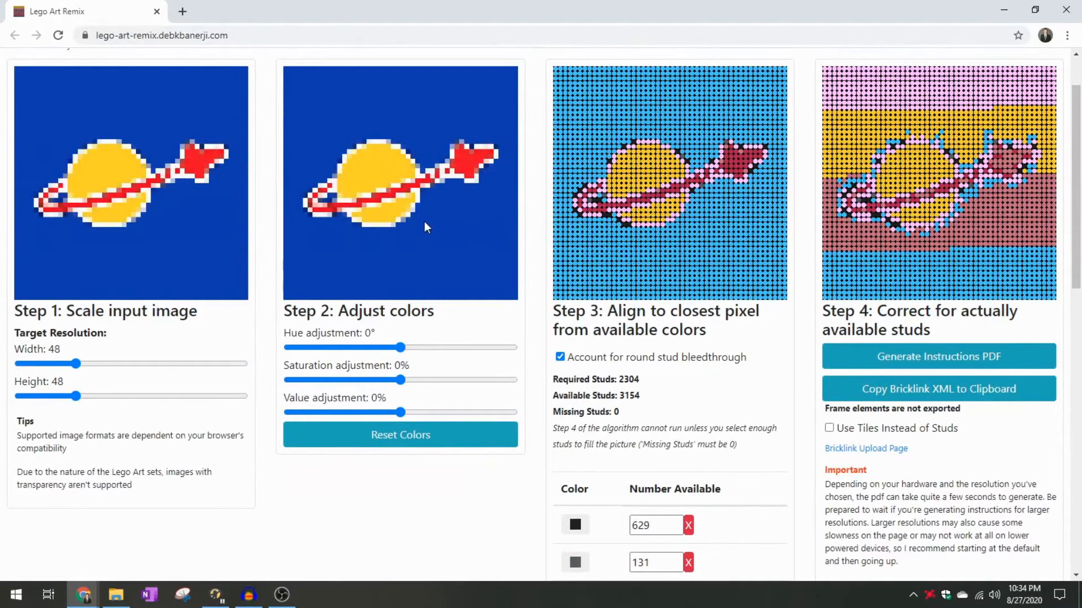
Step: Change the medium azure stud colour in the available studs table to Blue
scroll(575, 316, "down", 5)
left_click(575, 330)
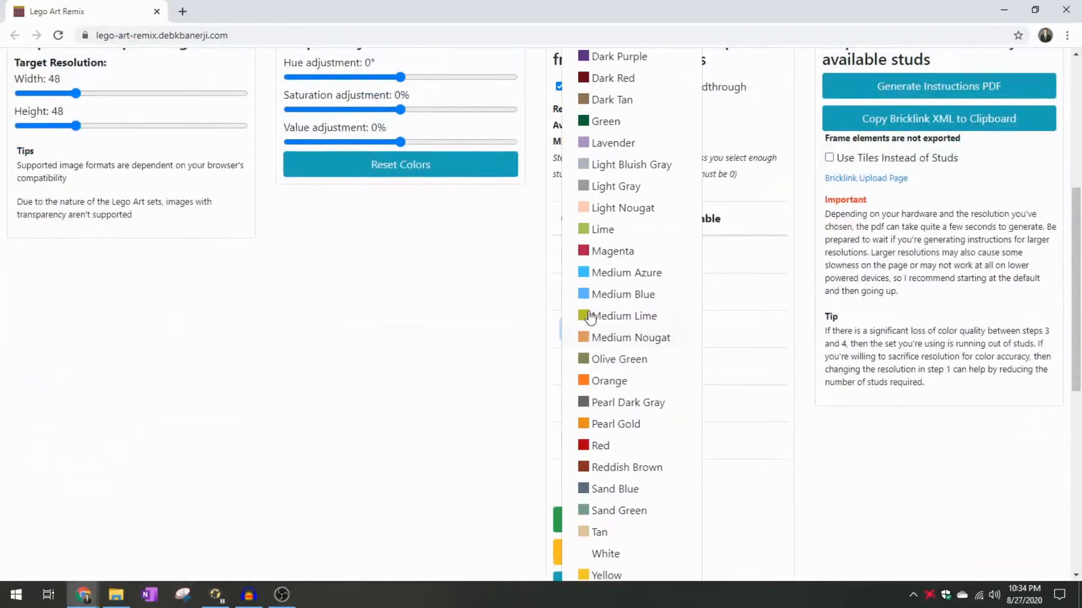
scroll(620, 164, "up", 5)
scroll(620, 168, "up", 1)
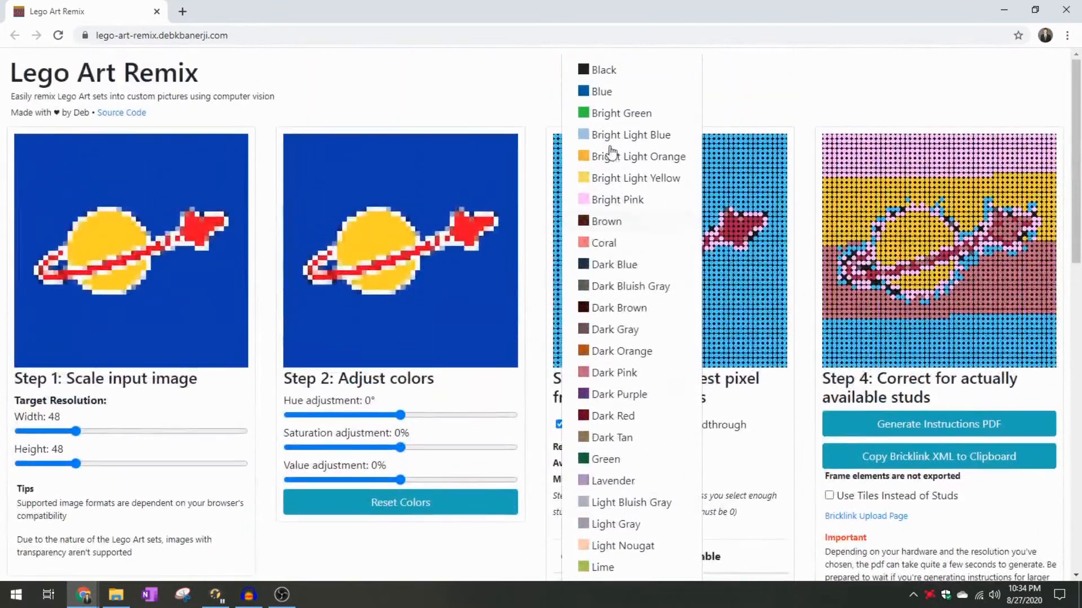
left_click(597, 90)
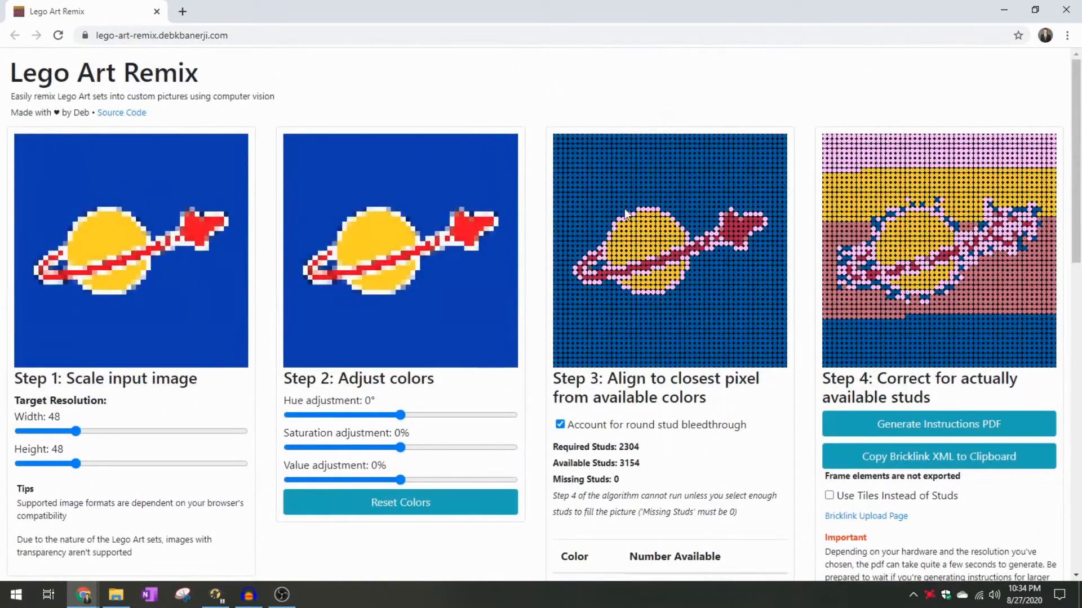
Step: Change the light pink stud colour to White and check the updated mosaic previews
scroll(620, 253, "down", 5)
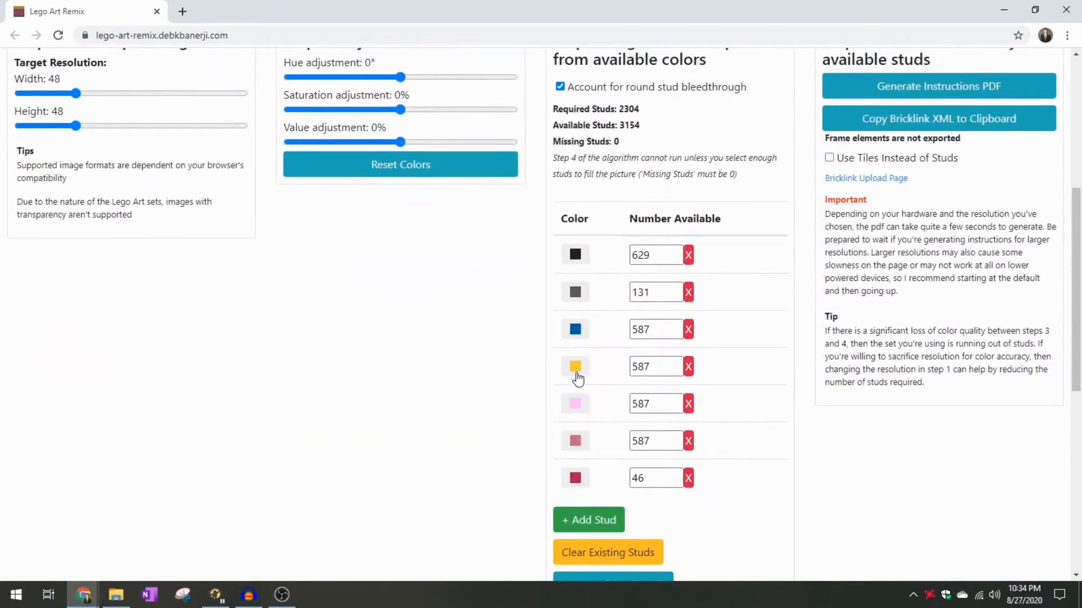
left_click(575, 405)
scroll(609, 274, "down", 7)
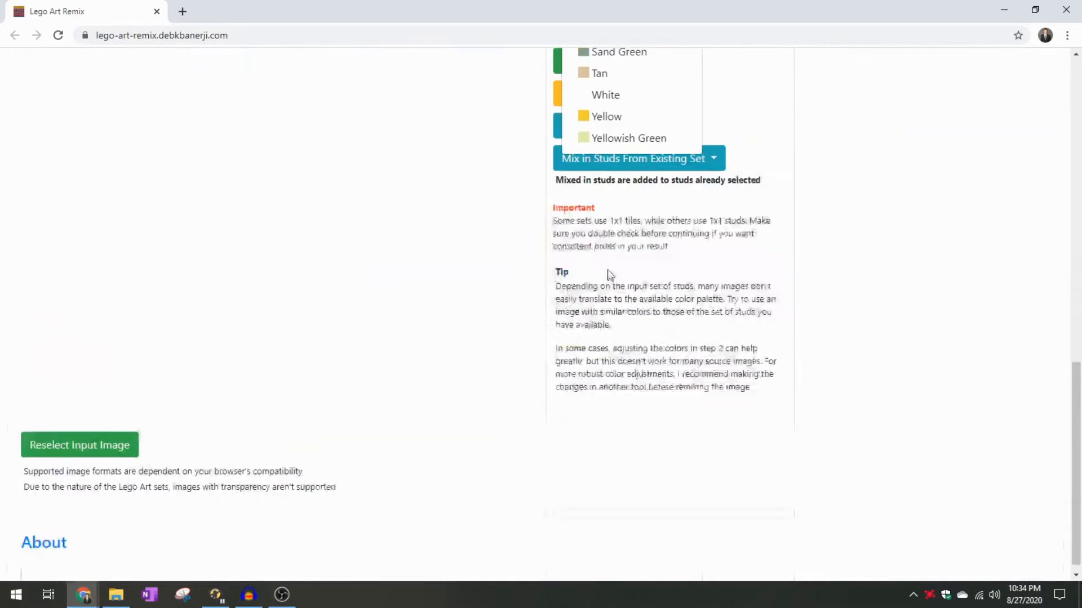
left_click(608, 88)
scroll(597, 237, "up", 5)
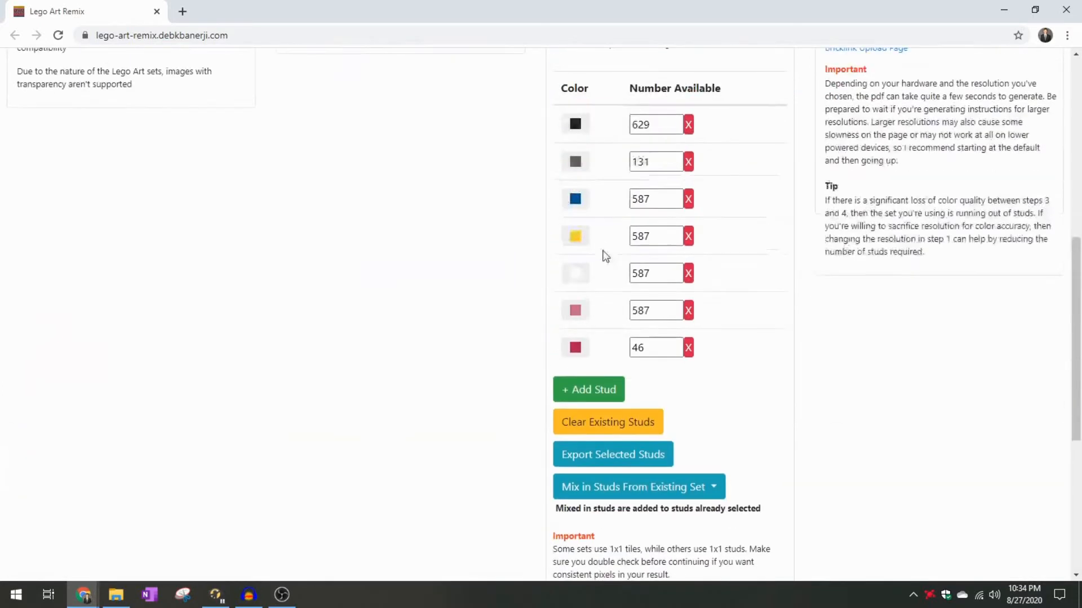
scroll(604, 257, "up", 7)
scroll(629, 273, "down", 1)
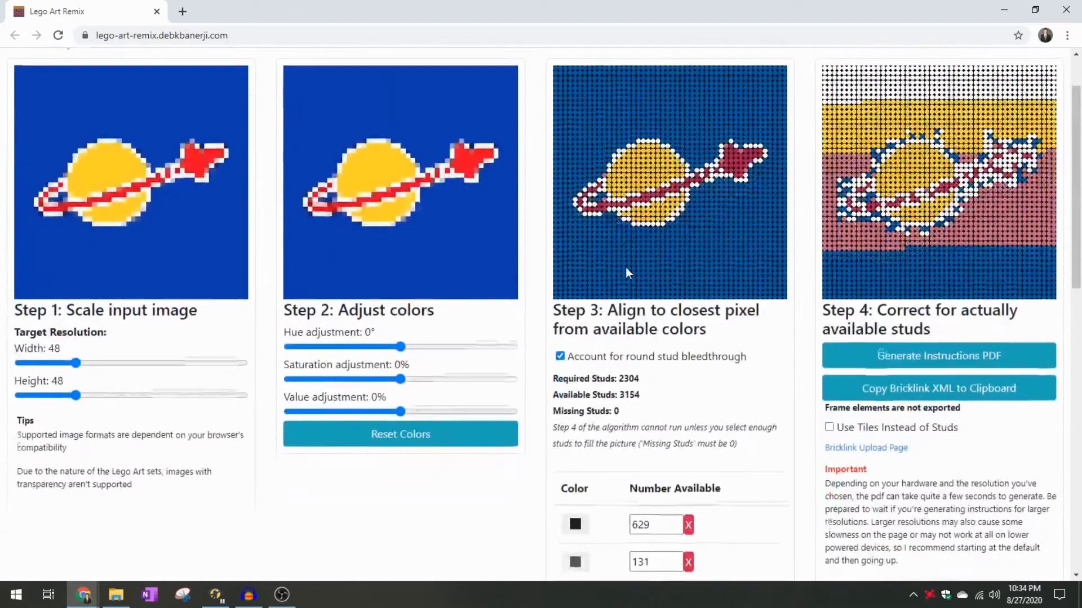
Step: Change the magenta stud colour, the last entry in the available studs table, to Red
scroll(627, 270, "down", 4)
left_click(576, 481)
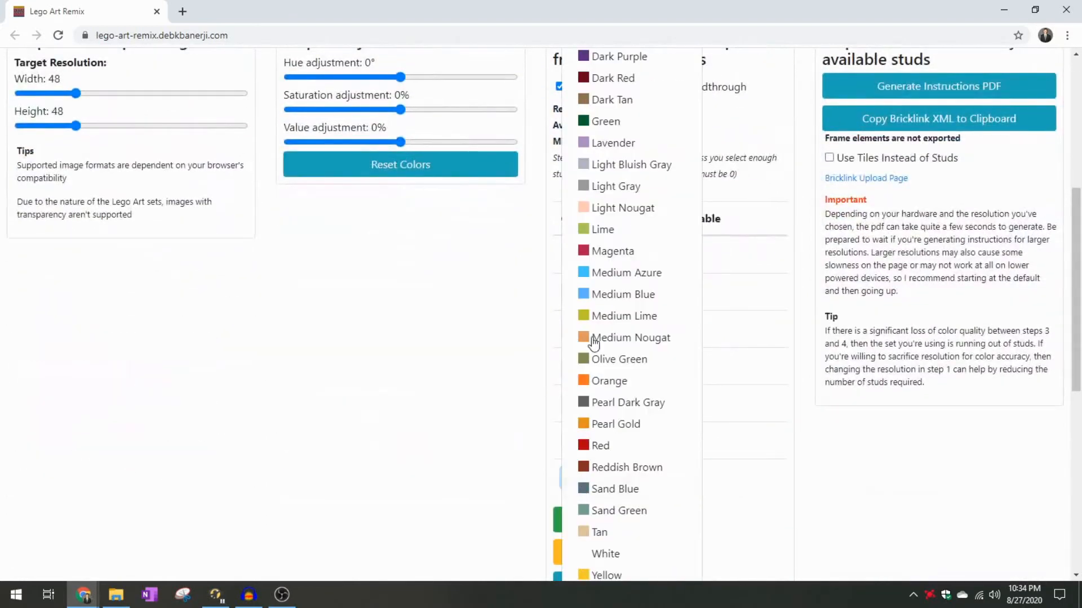
left_click(602, 454)
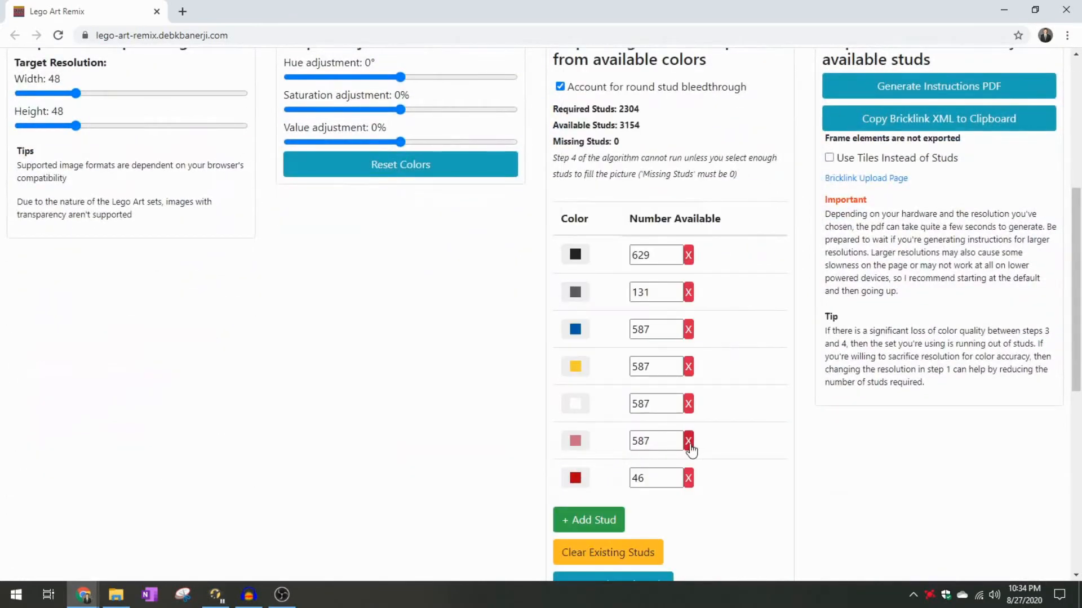
Step: Remove the dark pink and dark gray stud colours from the available studs
left_click(688, 442)
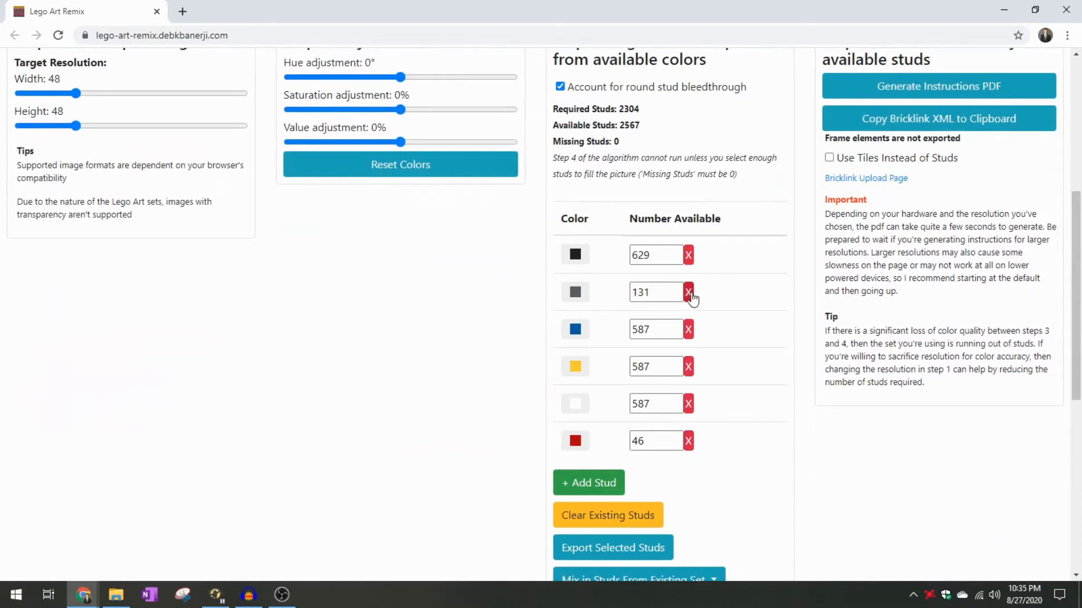
scroll(649, 299, "up", 5)
scroll(649, 296, "down", 5)
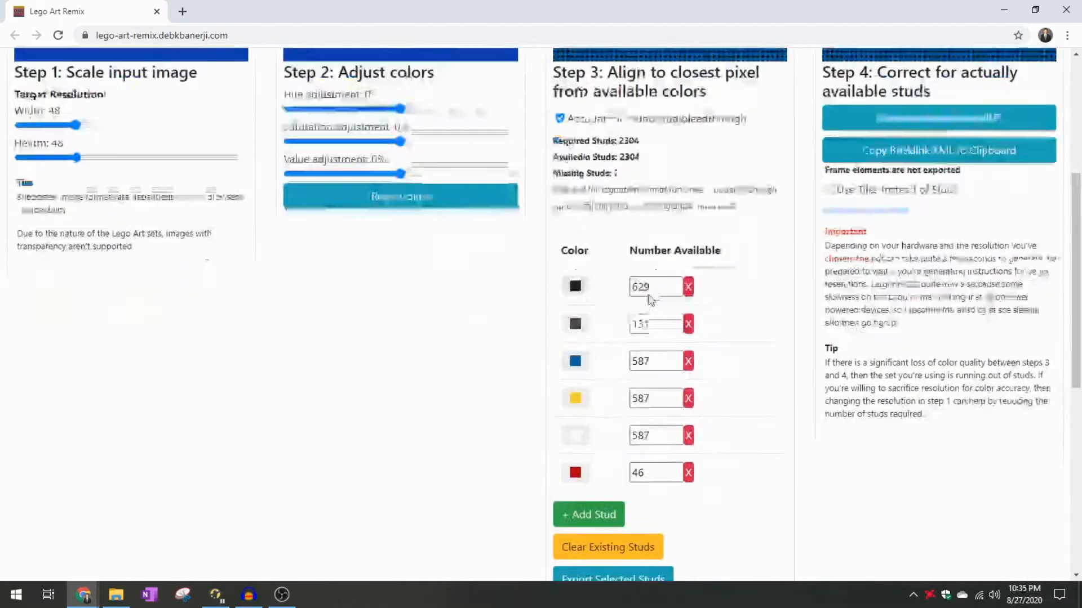
left_click(688, 292)
Step: Set the number available to 9999 for both the black and the blue studs
left_click_drag(653, 256, 583, 260)
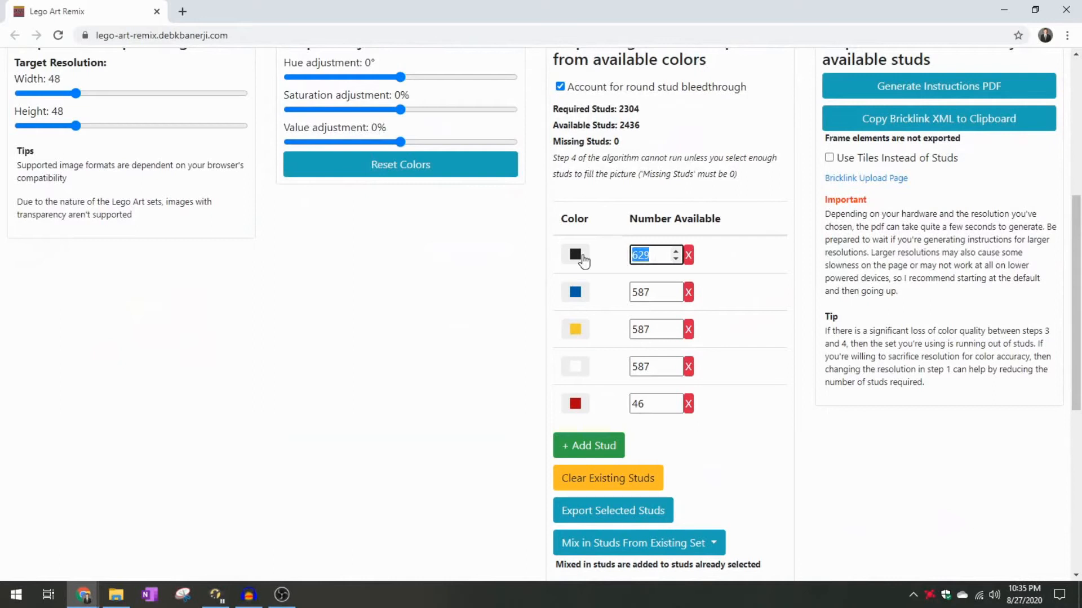
type("9999")
left_click(586, 308)
left_click_drag(663, 288, 551, 306)
type("9999")
left_click(461, 337)
Step: Set the number available to 9999 for the yellow, white and red studs
left_click(644, 331)
left_click_drag(644, 337, 603, 341)
type("9999")
left_click(529, 341)
left_click_drag(671, 367, 619, 370)
type("9999")
left_click(510, 370)
left_click_drag(668, 404, 593, 415)
type("9999")
left_click(529, 397)
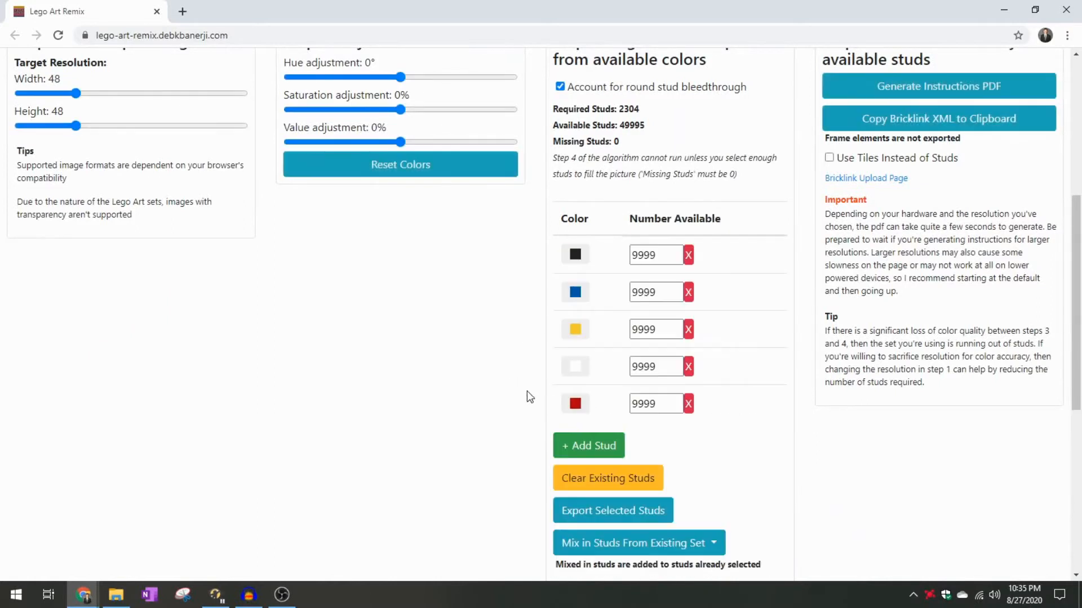
Step: Lower the colour value adjustment to -14%, and switch the round stud bleedthrough option off and on again
scroll(670, 388, "up", 6)
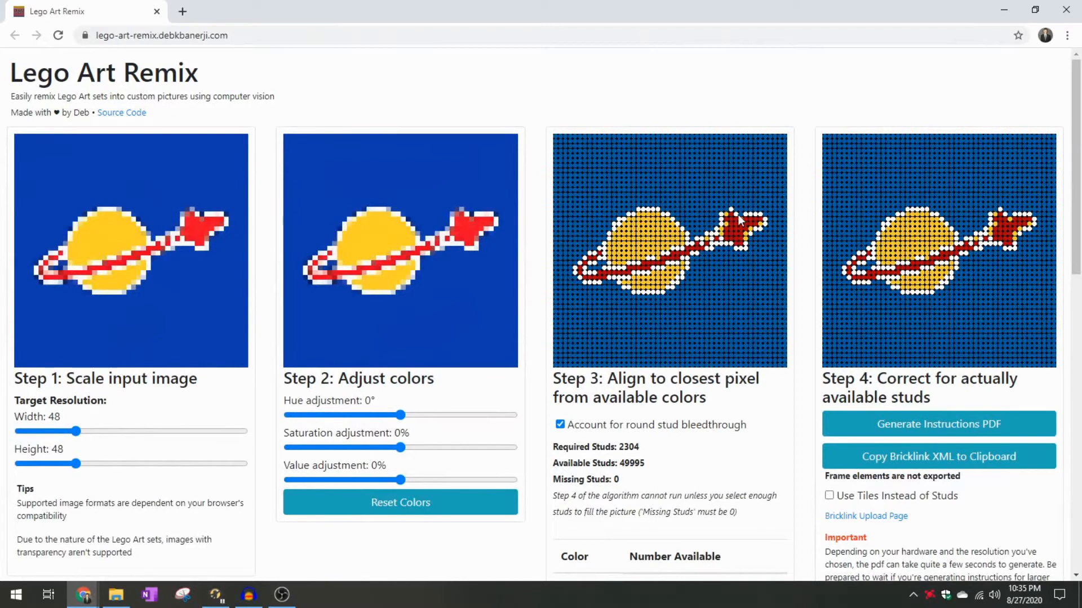
left_click_drag(400, 479, 373, 482)
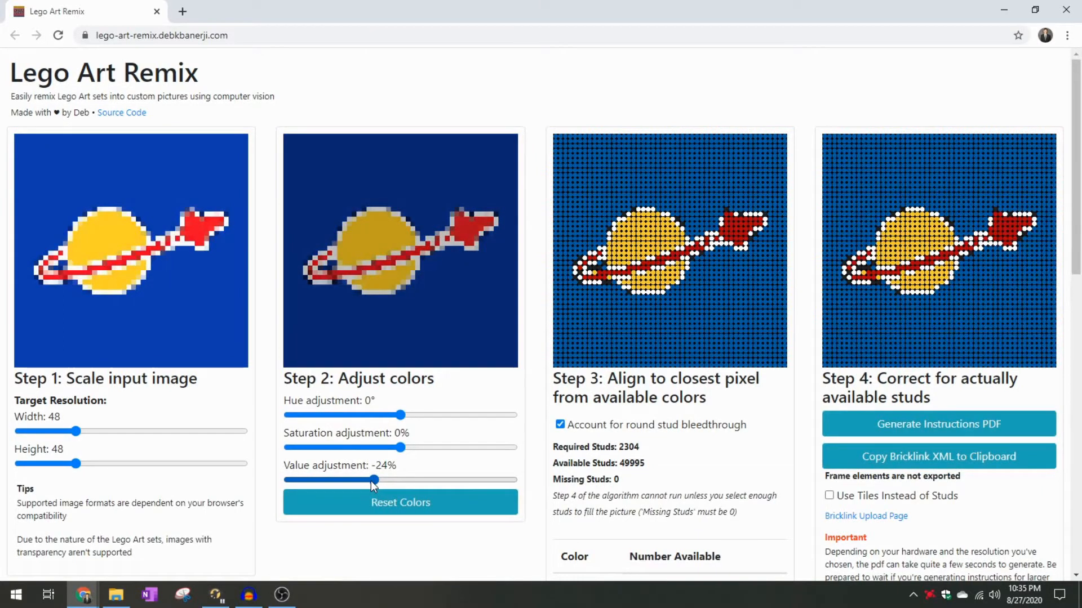
left_click_drag(372, 482, 385, 481)
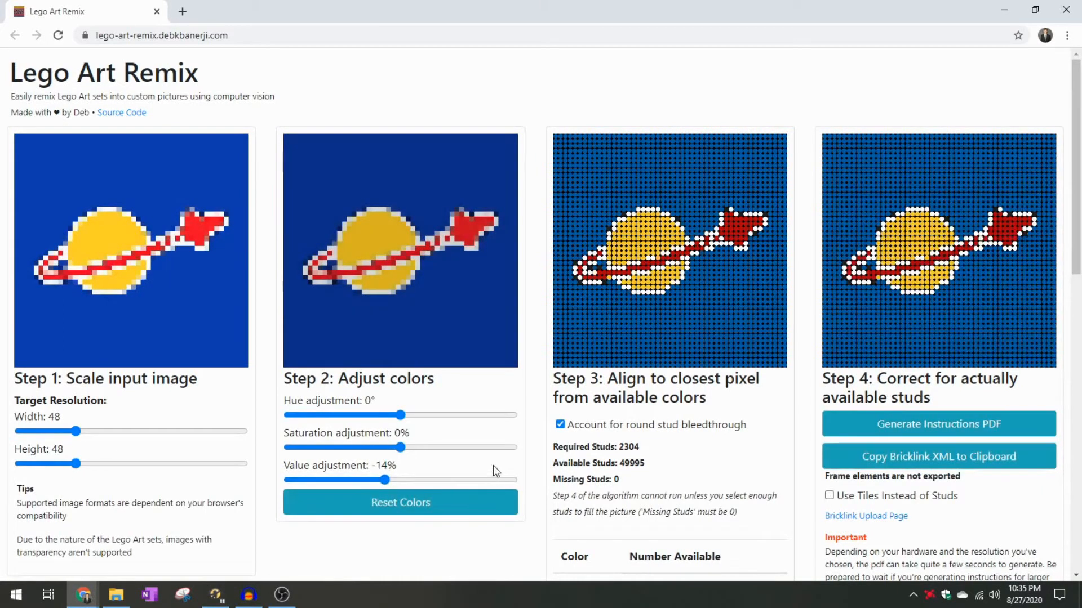
left_click(560, 425)
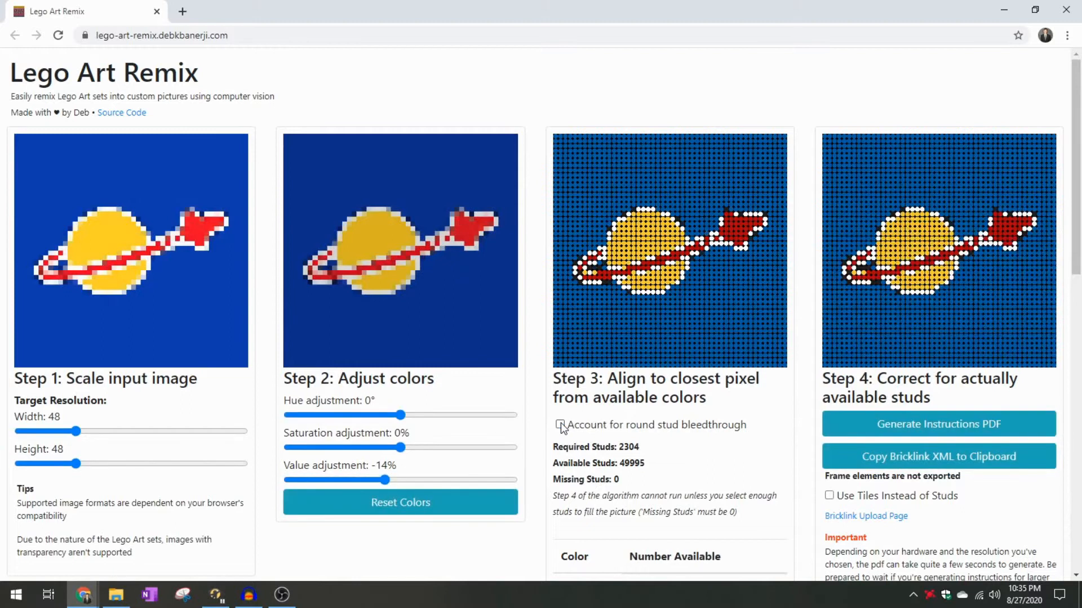
left_click(561, 425)
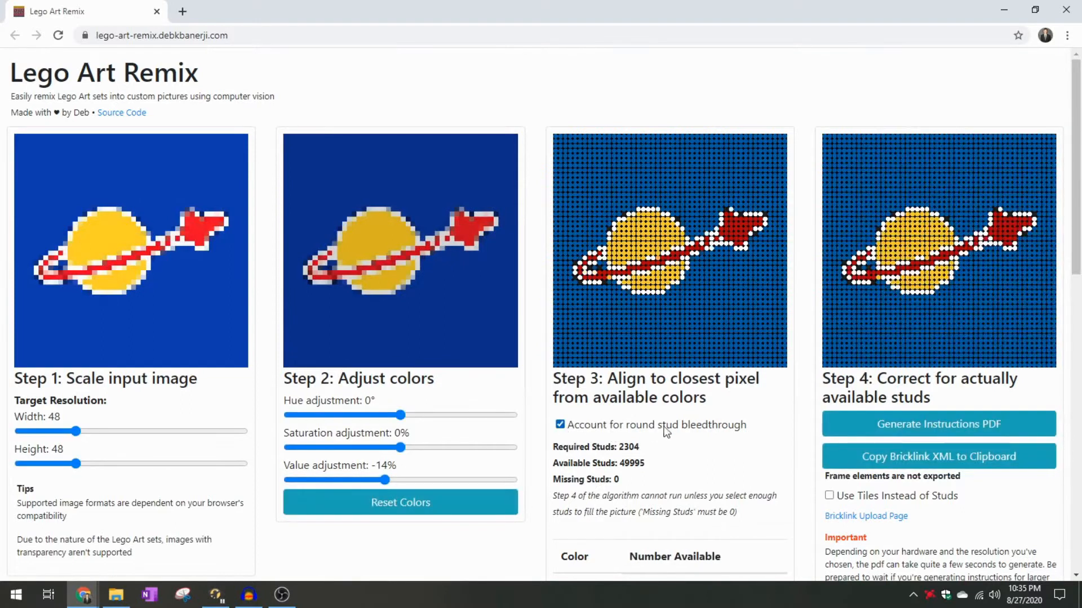
Step: Remove the black stud colour from the available studs and view the resulting mosaic
scroll(675, 411, "down", 5)
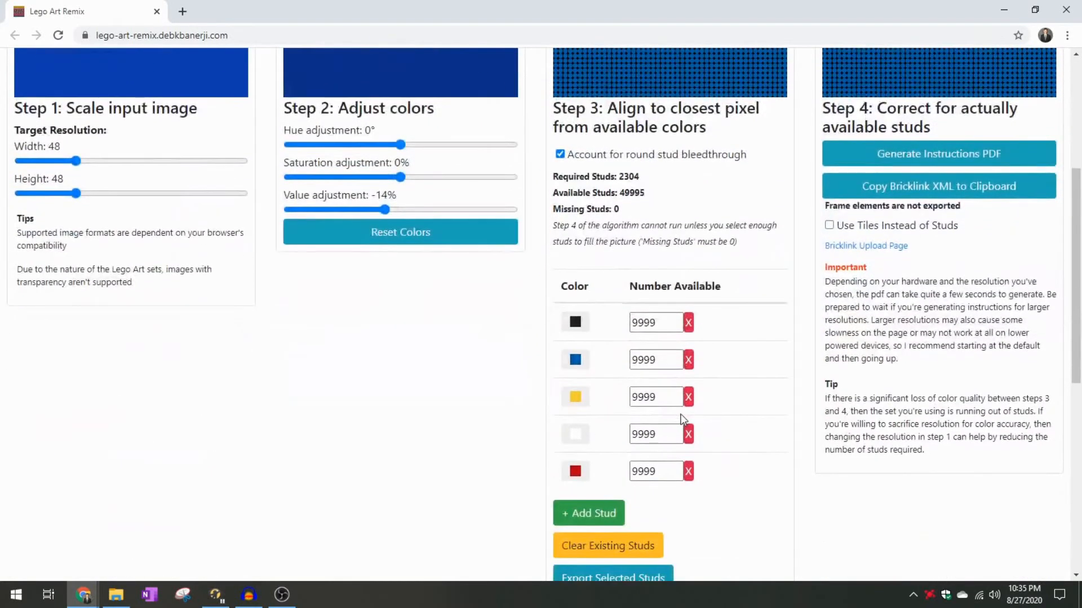
scroll(696, 418, "up", 2)
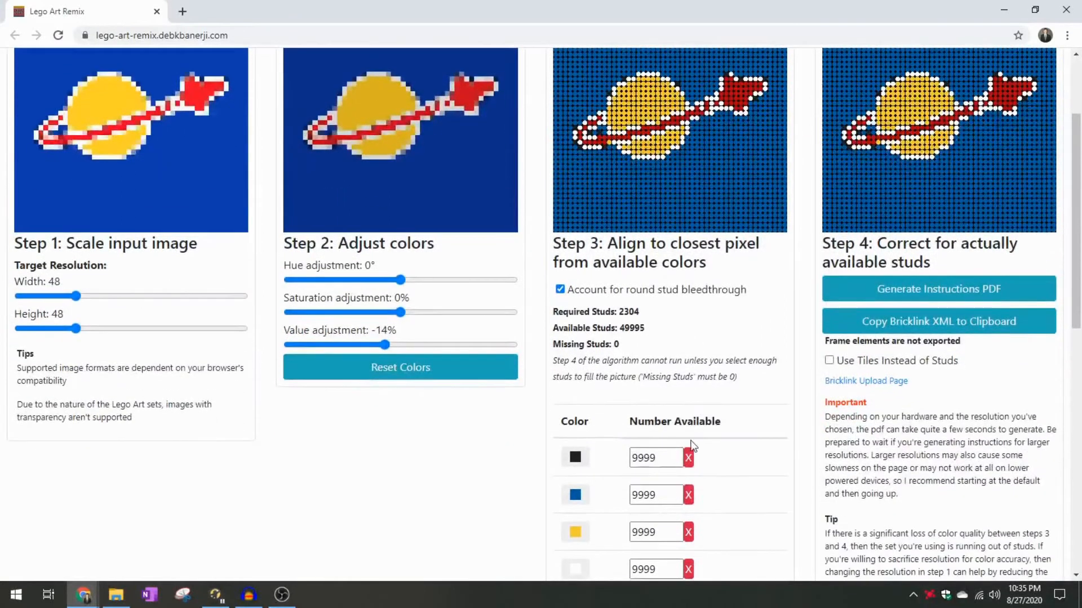
left_click(688, 457)
scroll(702, 384, "up", 2)
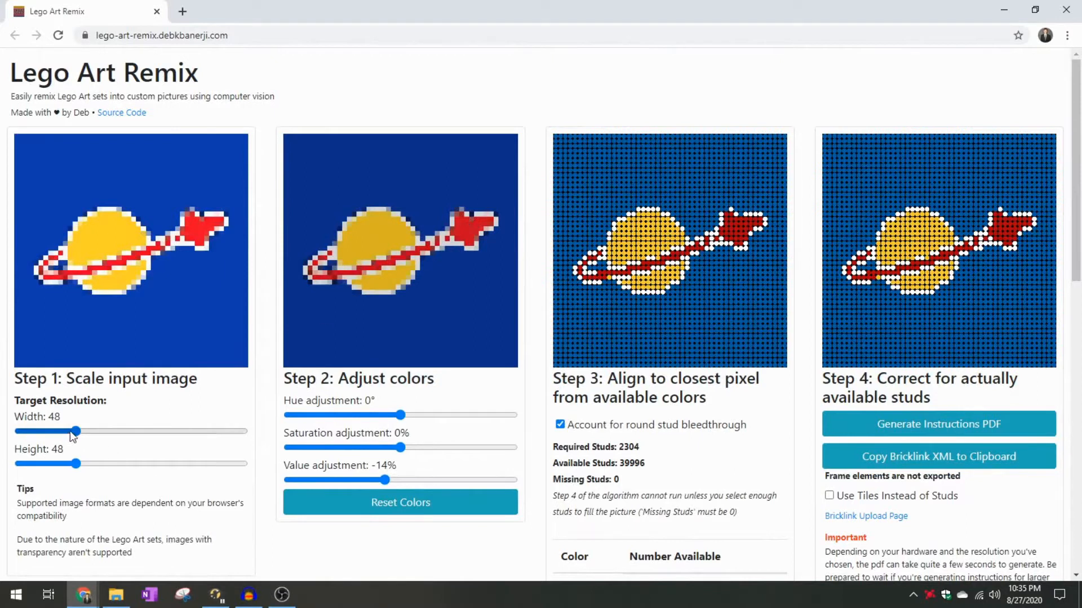
Step: Try a target resolution of 64 by 64, and return it to 48 by 48
left_click_drag(75, 432, 103, 406)
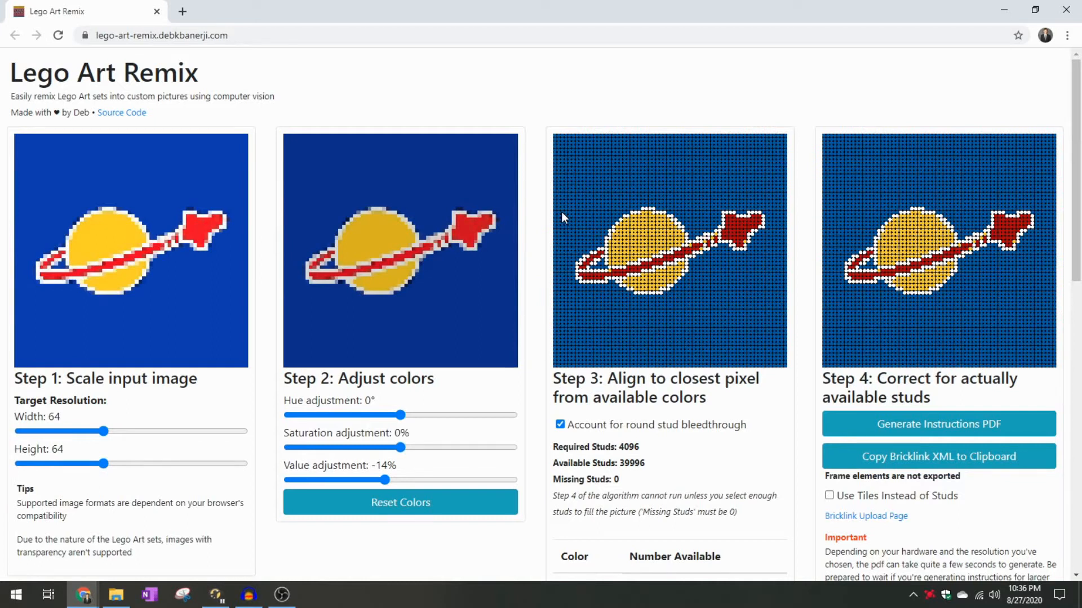
scroll(703, 247, "down", 1)
scroll(754, 257, "up", 1)
left_click_drag(103, 432, 76, 432)
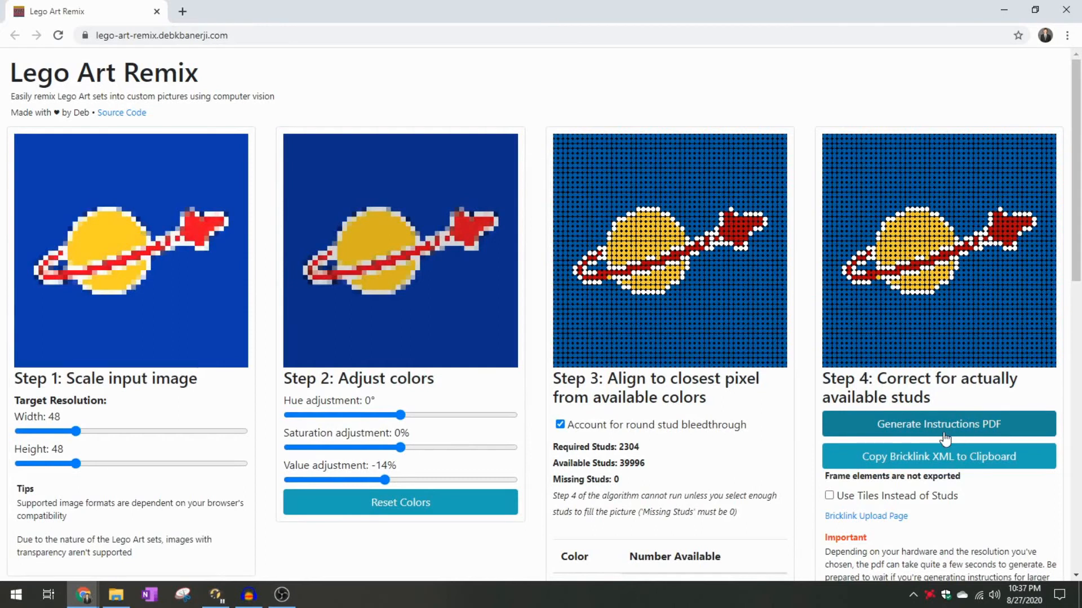
scroll(953, 431, "down", 2)
scroll(837, 392, "up", 2)
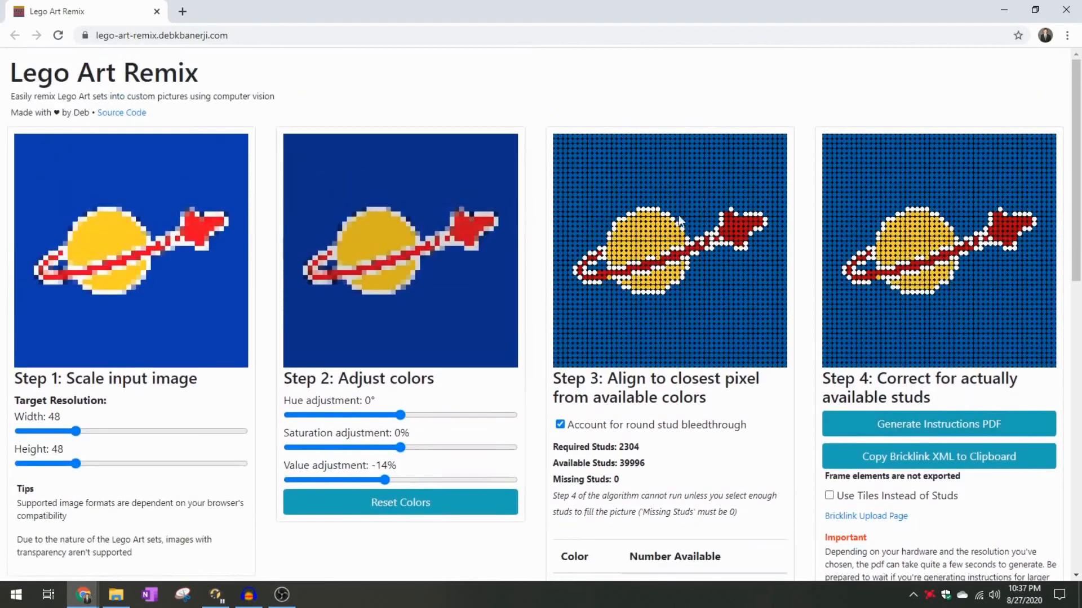